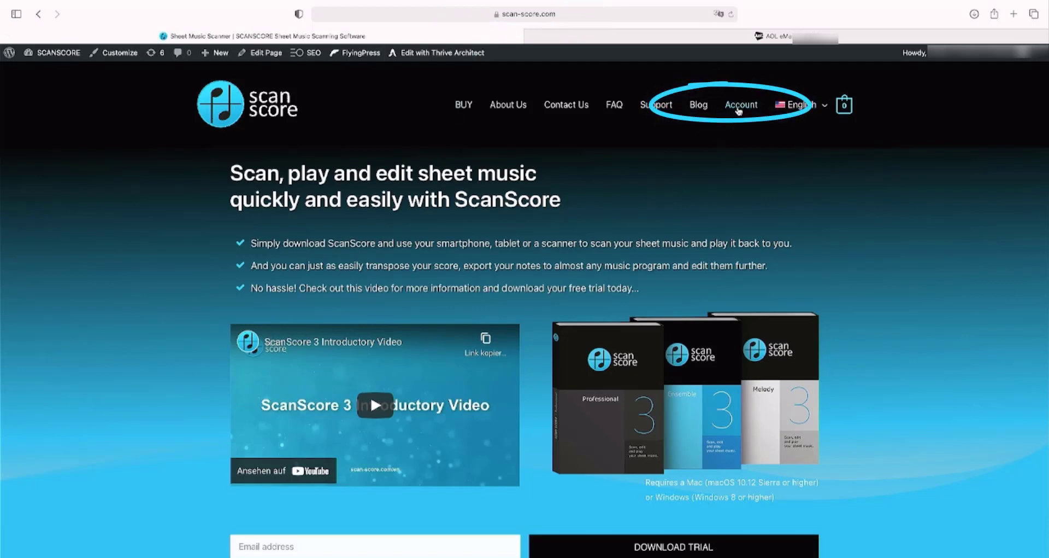
Step: Open the completed June 9, 2022 ScanScore 3 Professional order from Account > Orders
{"action": "left_click", "coordinate": [739, 109]}
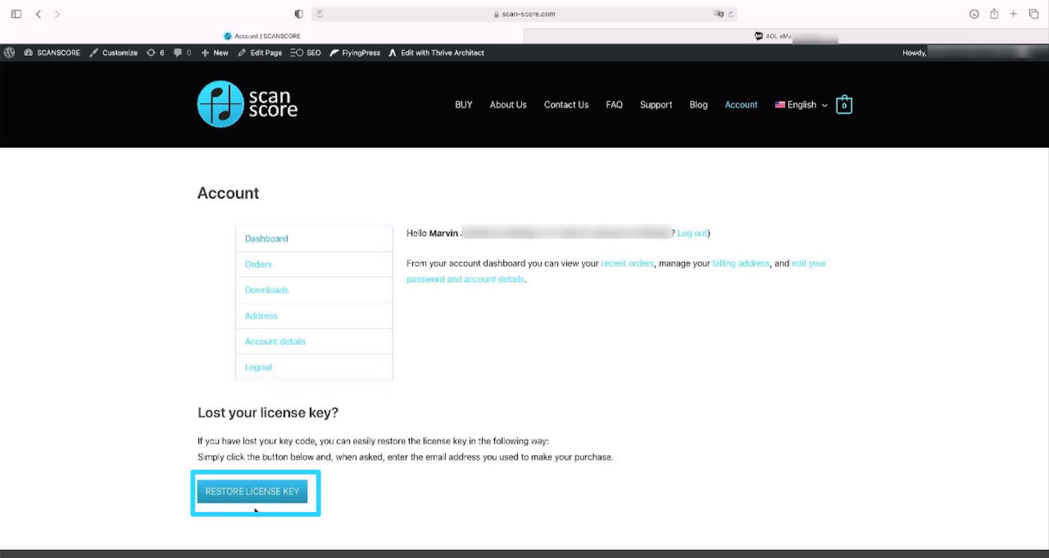
{"action": "left_click", "coordinate": [271, 267]}
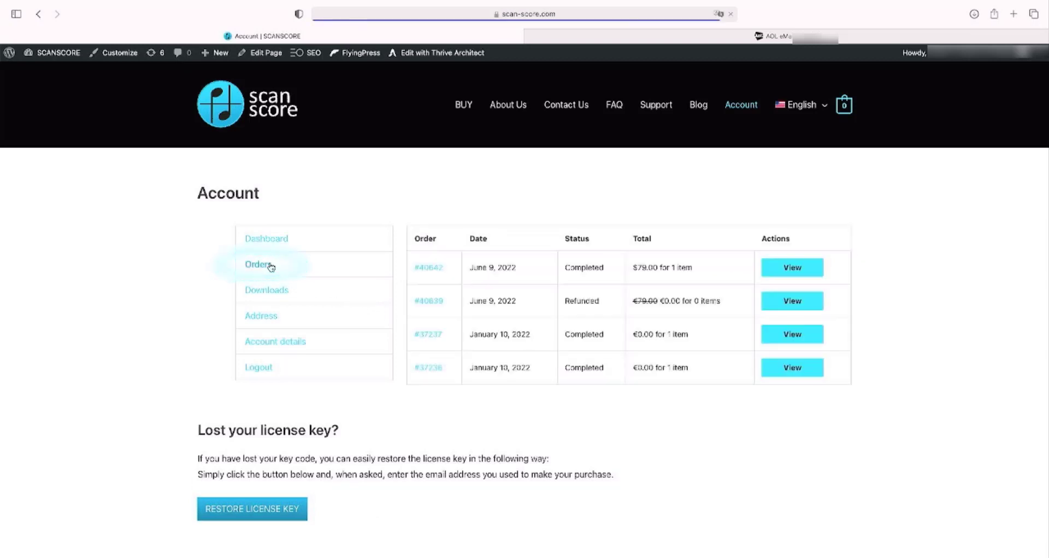
{"action": "left_click", "coordinate": [775, 274]}
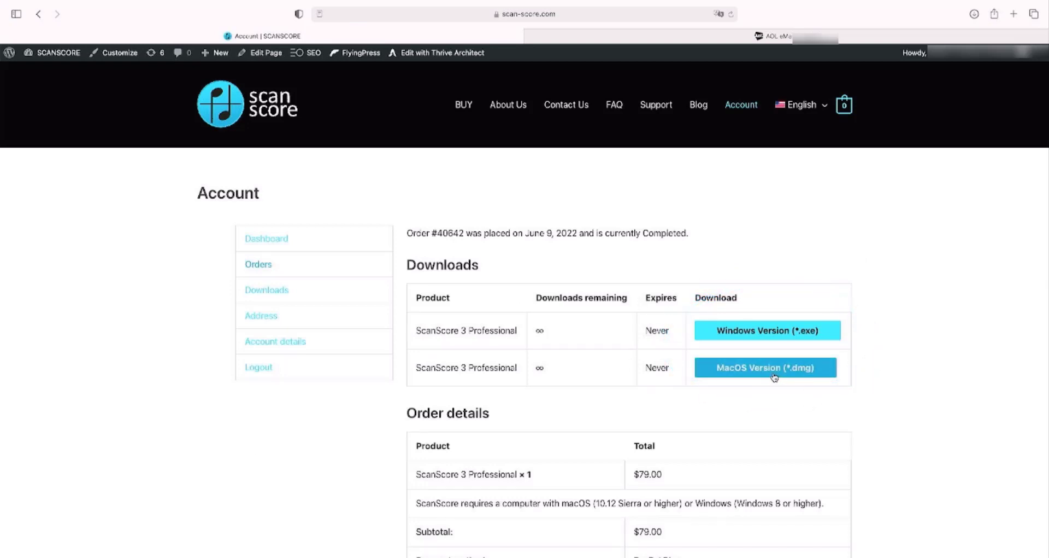
Step: Download the macOS (.dmg) installer and show Safari's downloads list
{"action": "left_click", "coordinate": [775, 377]}
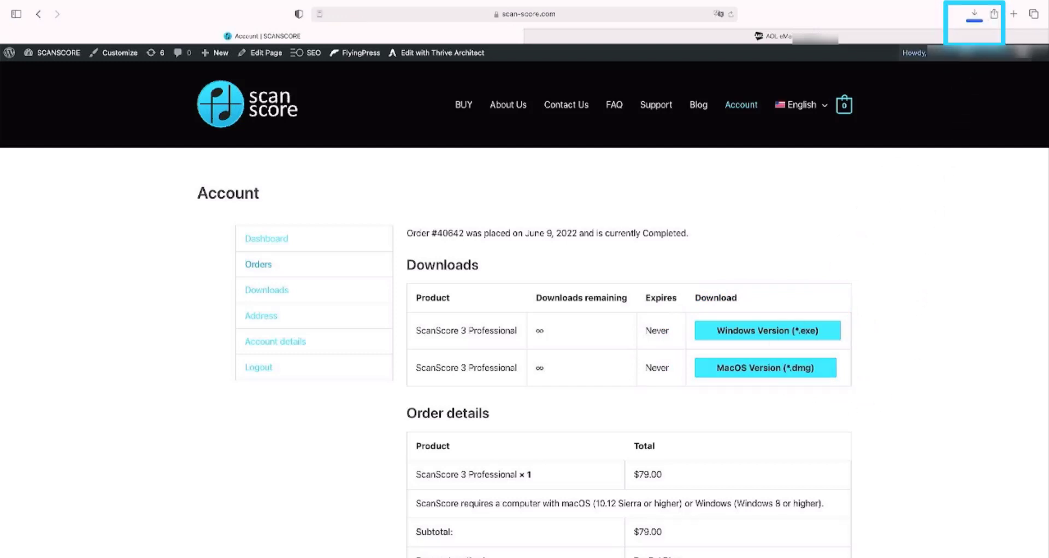
{"action": "left_click", "coordinate": [974, 15]}
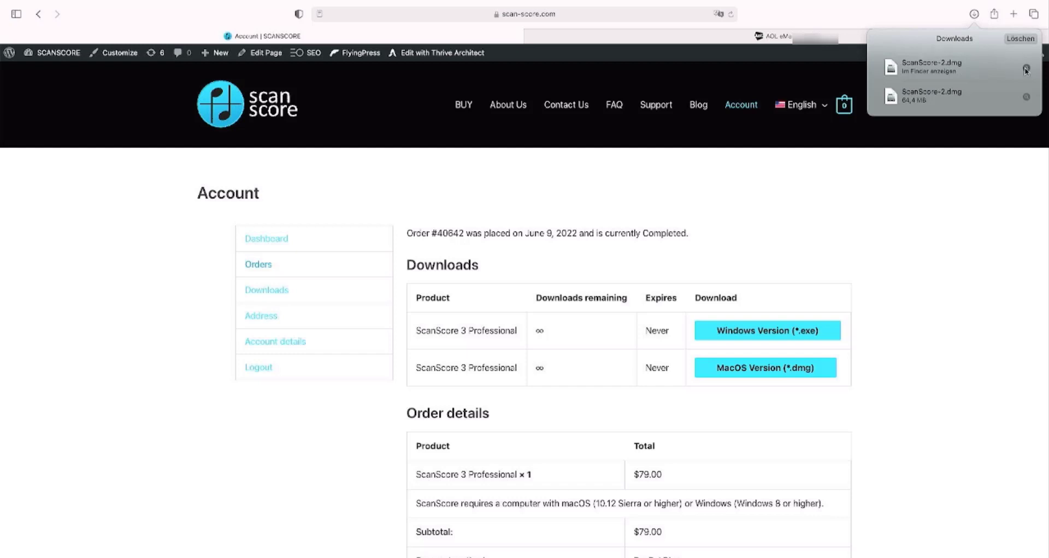
Step: Reveal ScanScore-2.dmg in Finder, open it, and copy ScanScore3 into Applications
{"action": "left_click", "coordinate": [966, 69]}
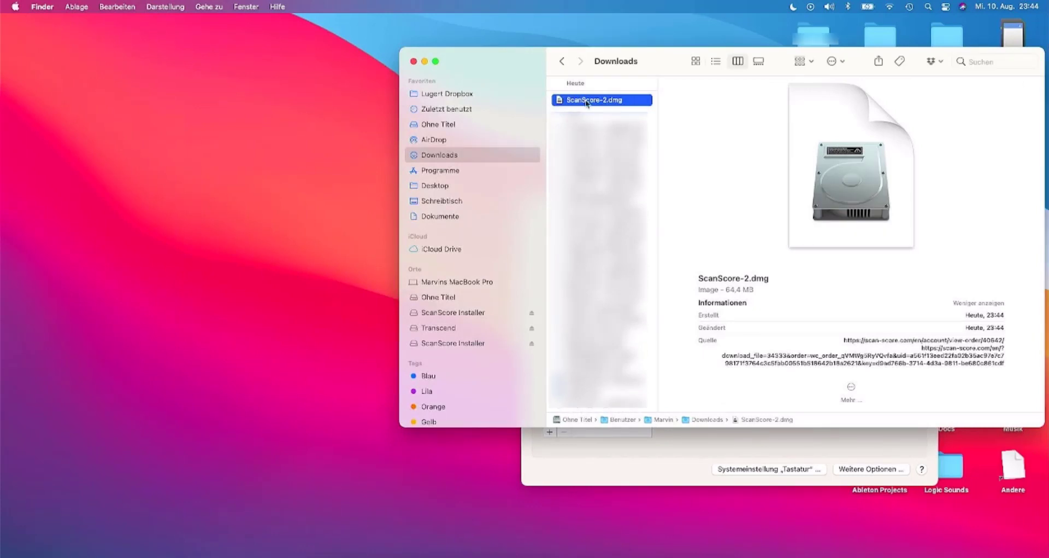
{"action": "key", "text": "Down"}
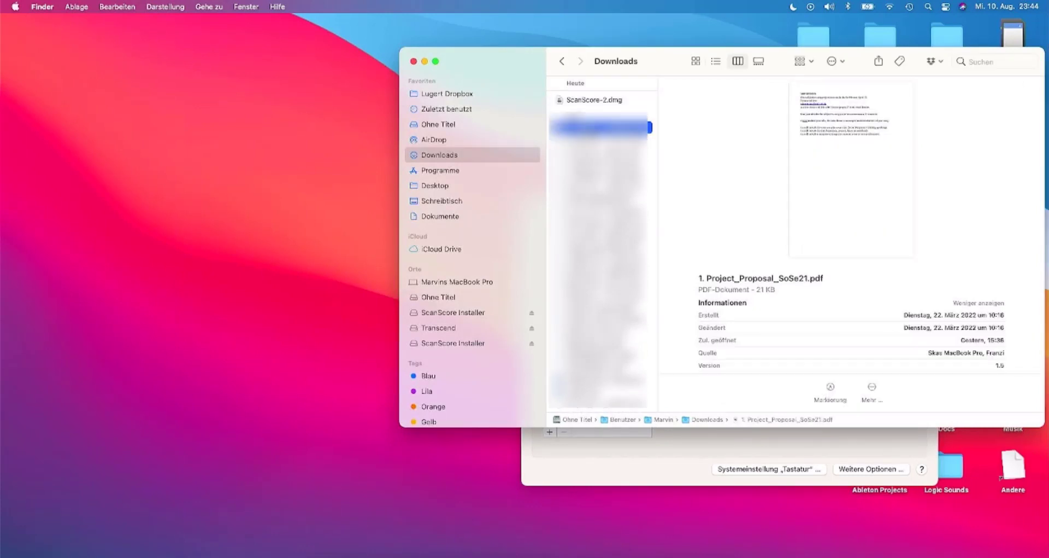
{"action": "left_click", "coordinate": [589, 101]}
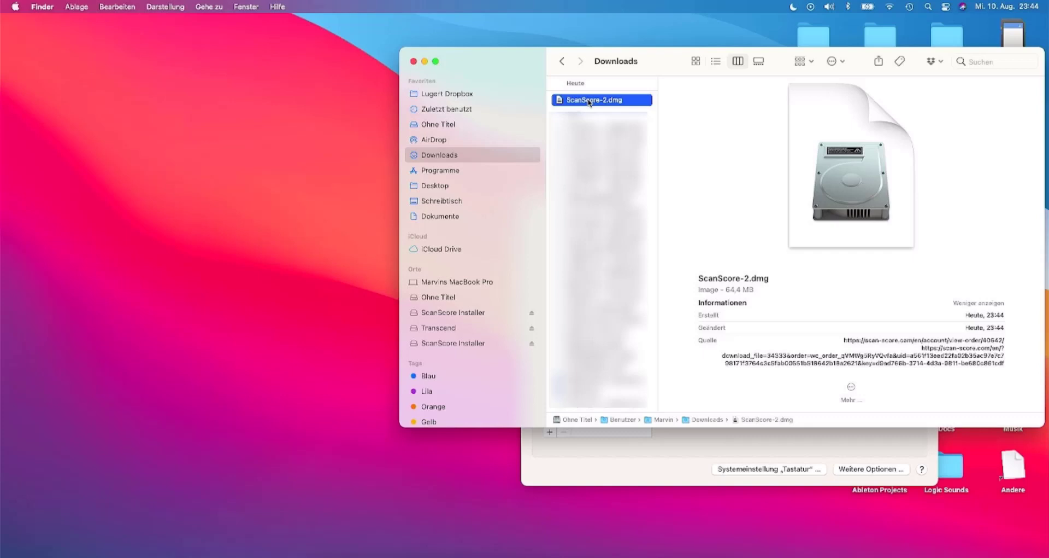
{"action": "double_click", "coordinate": [590, 102]}
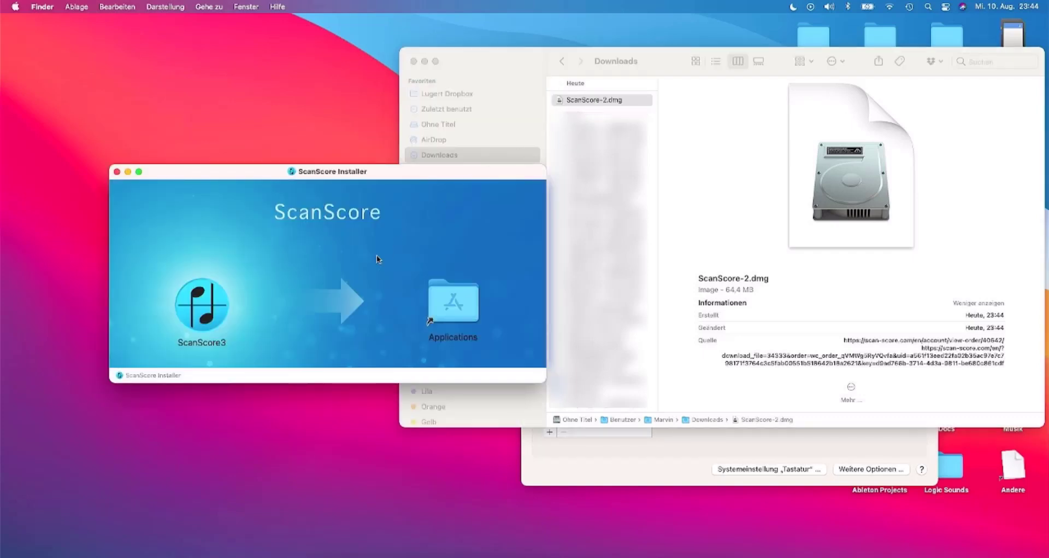
{"action": "left_click_drag", "start_coordinate": [214, 299], "coordinate": [468, 297]}
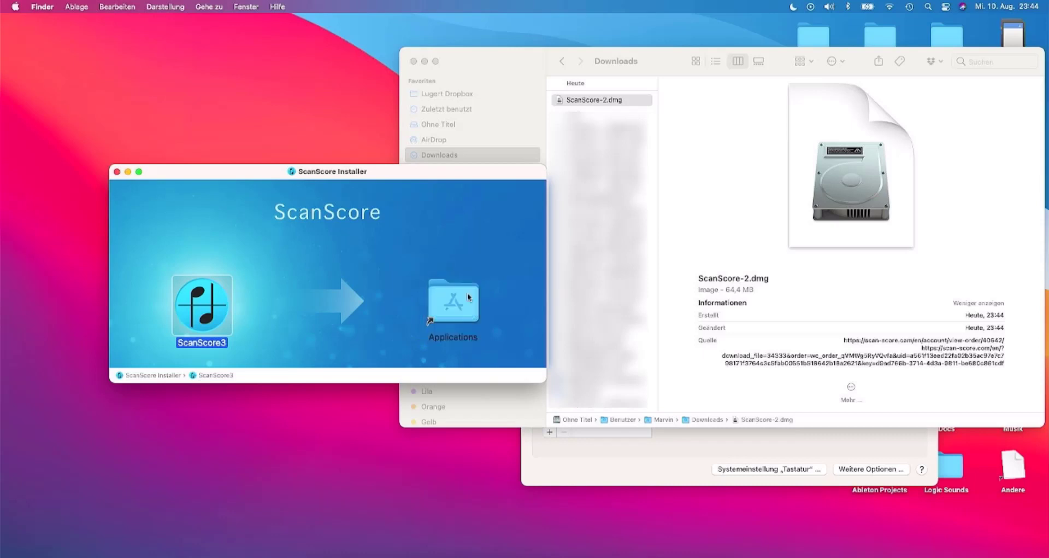
Step: Launch ScanScore3 through a Spotlight search for 'scanscore 3', allowing it past the download warning
{"action": "key", "text": "super+space"}
{"action": "type", "text": "scans"}
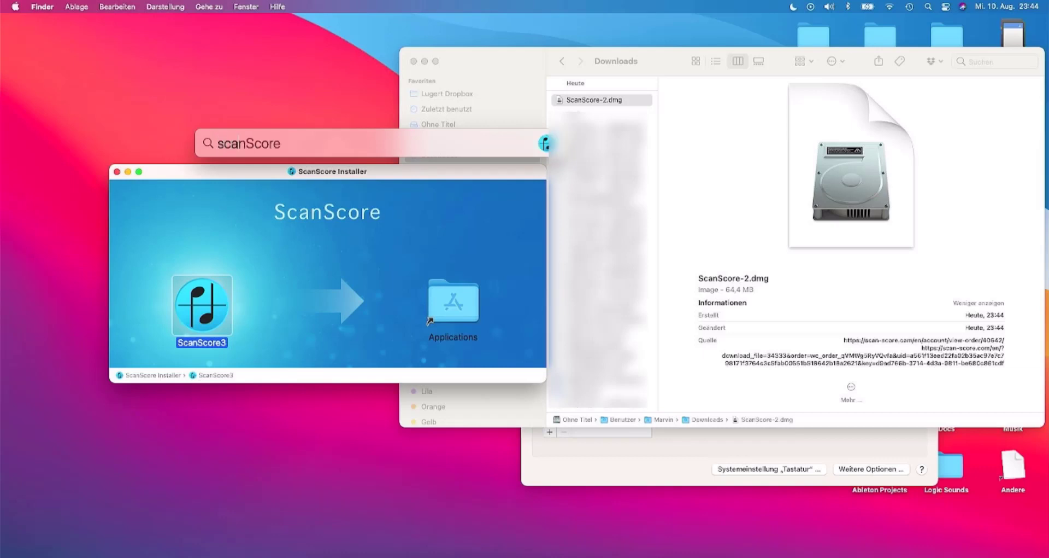
{"action": "type", "text": "core 3"}
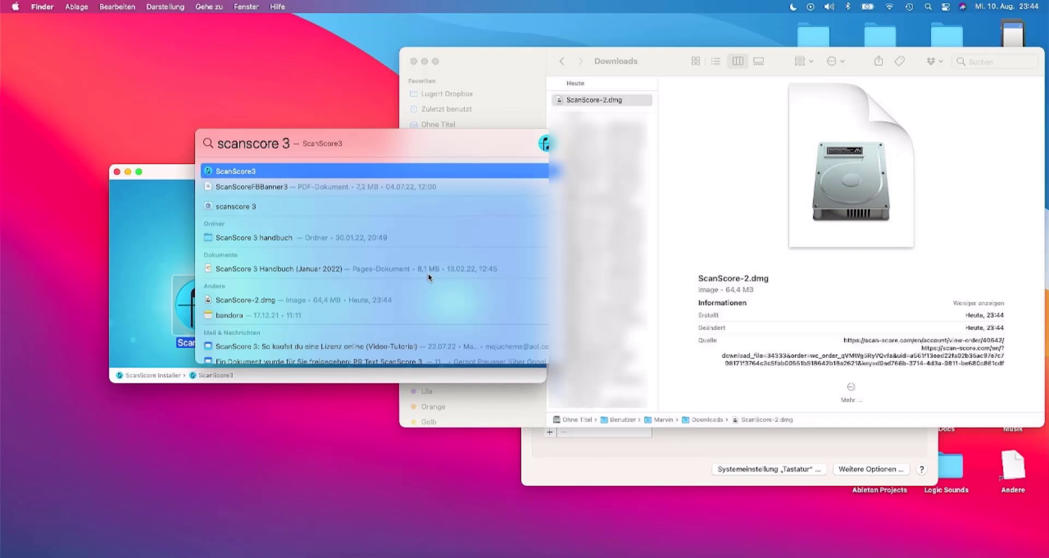
{"action": "left_click", "coordinate": [301, 171]}
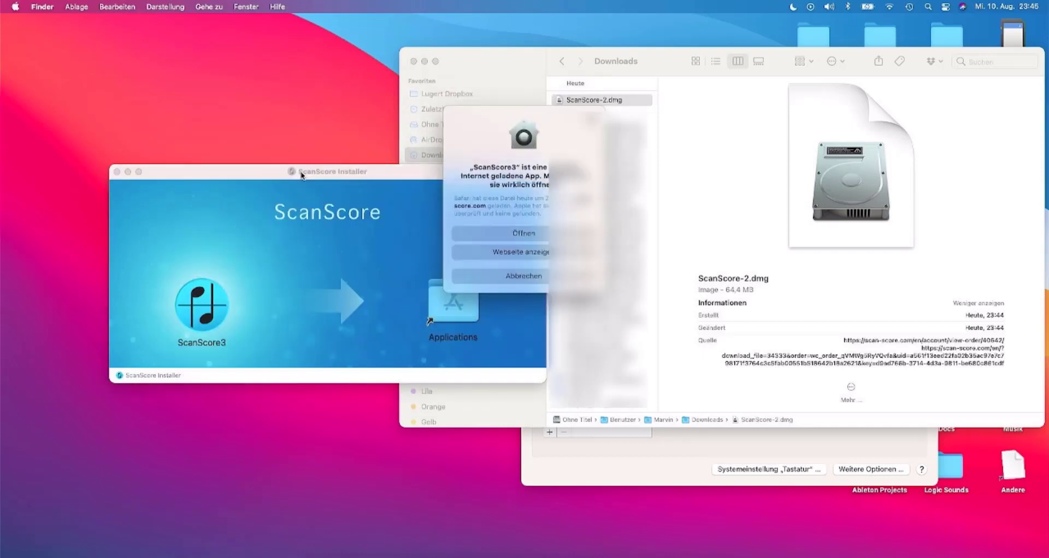
{"action": "left_click", "coordinate": [532, 235]}
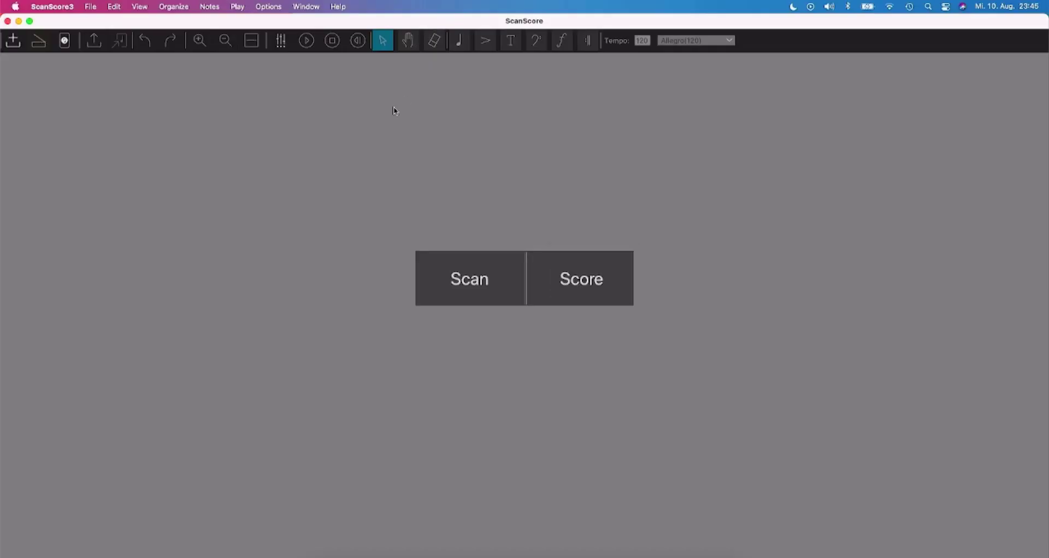
Step: Open Help > Activate New License in ScanScore, then switch back to Safari
{"action": "left_click", "coordinate": [338, 7]}
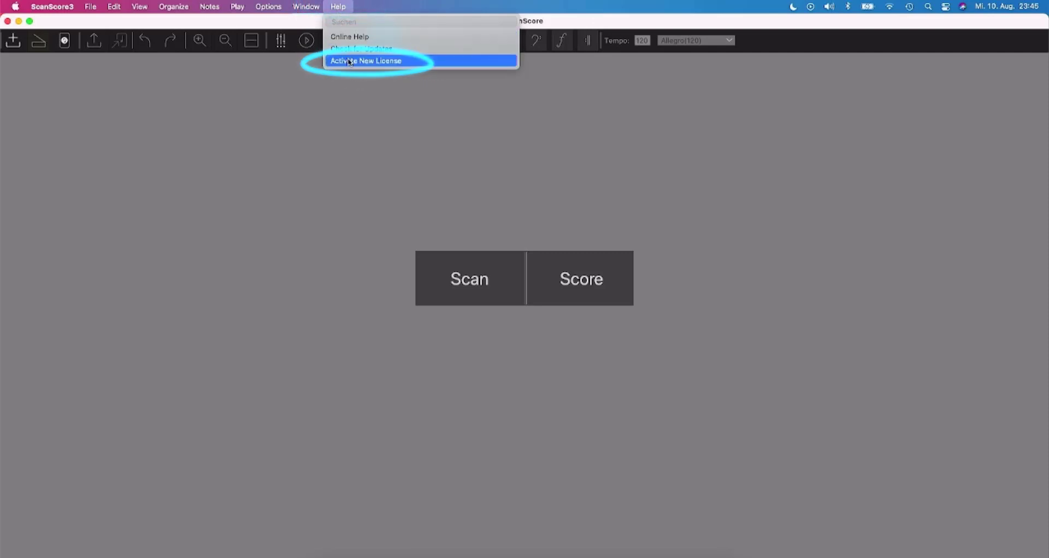
{"action": "left_click", "coordinate": [349, 61]}
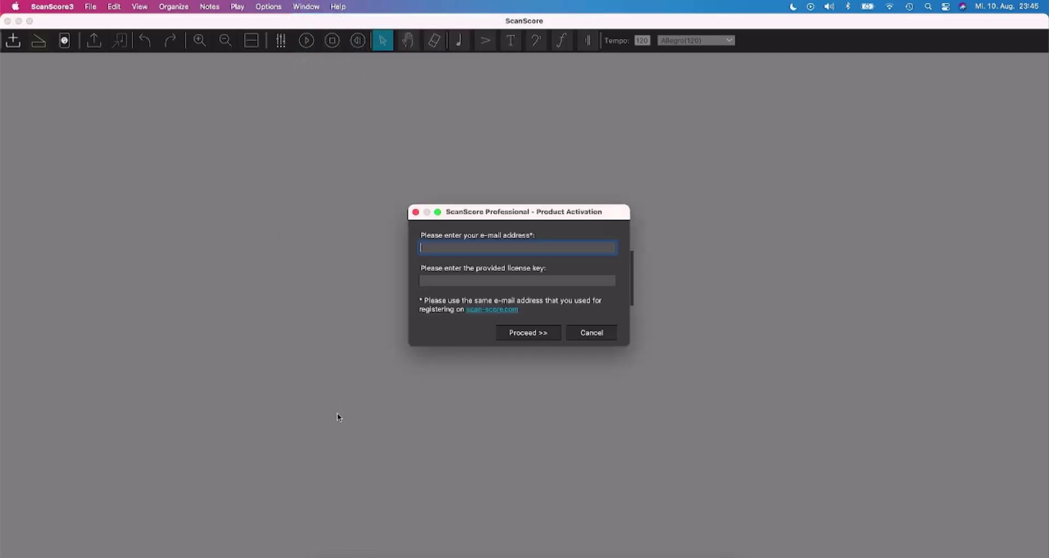
{"action": "left_click", "coordinate": [362, 552]}
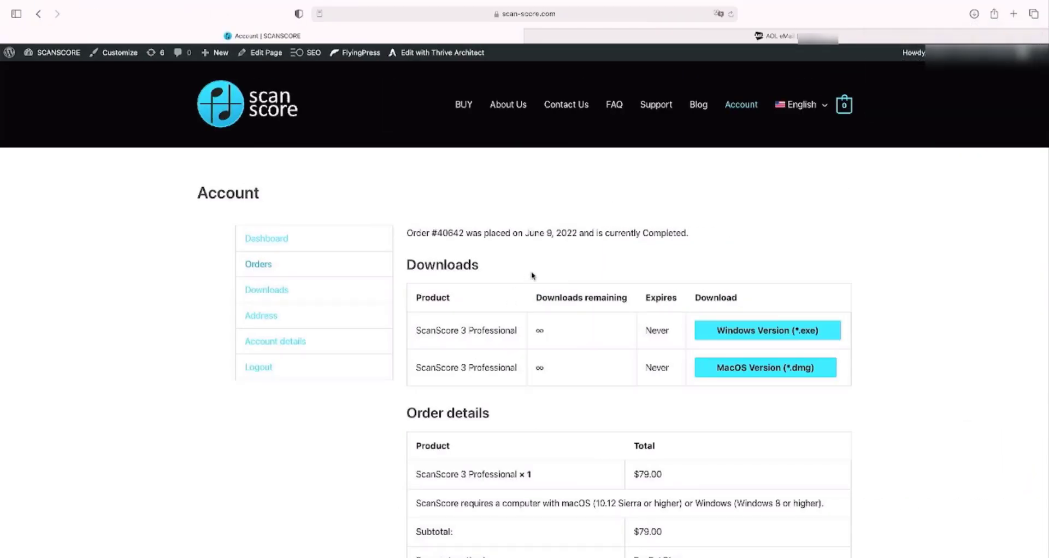
Step: Open the ScanScore order e-mail in AOL Mail and copy its SCANSCORE-3-PRO license key
{"action": "left_click", "coordinate": [710, 35]}
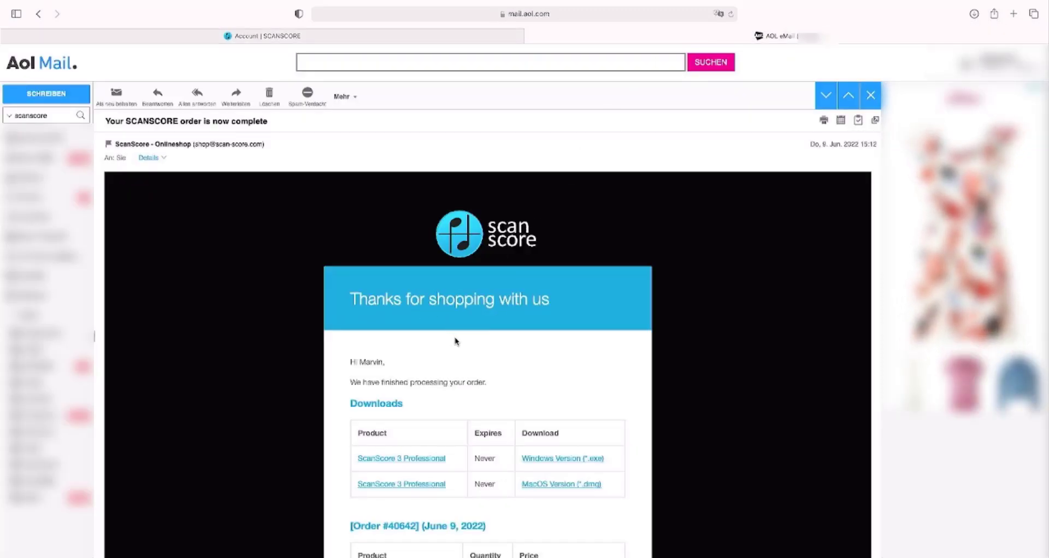
{"action": "scroll", "coordinate": [492, 358], "scroll_direction": "down", "scroll_amount": 2}
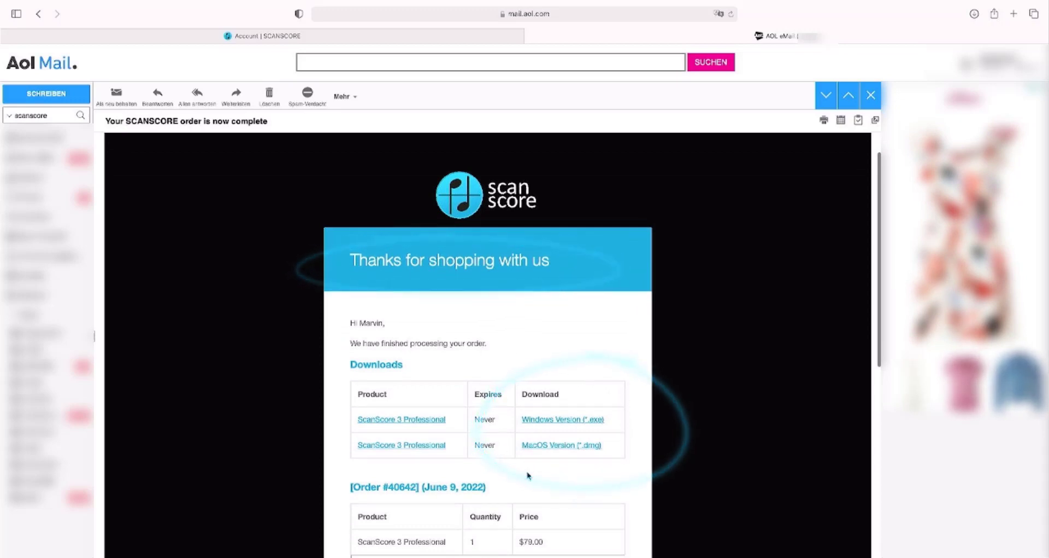
{"action": "scroll", "coordinate": [528, 475], "scroll_direction": "down", "scroll_amount": 5}
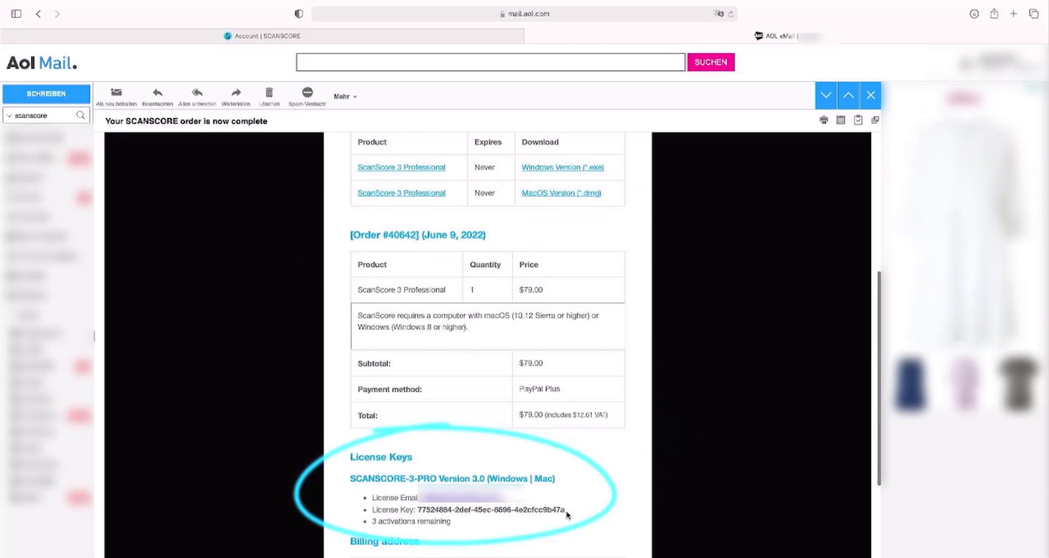
{"action": "left_click_drag", "start_coordinate": [566, 510], "coordinate": [419, 512]}
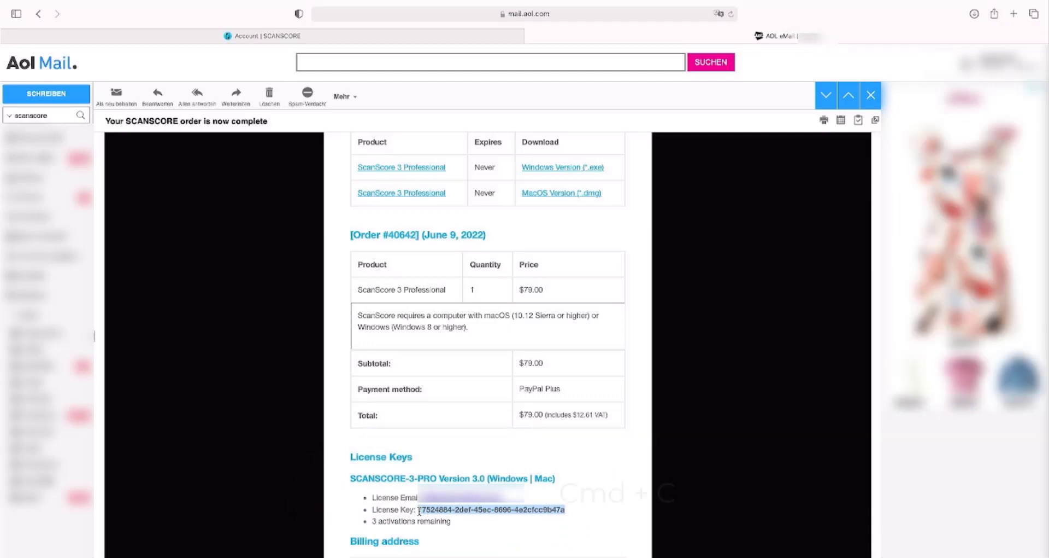
{"action": "key", "text": "super+c"}
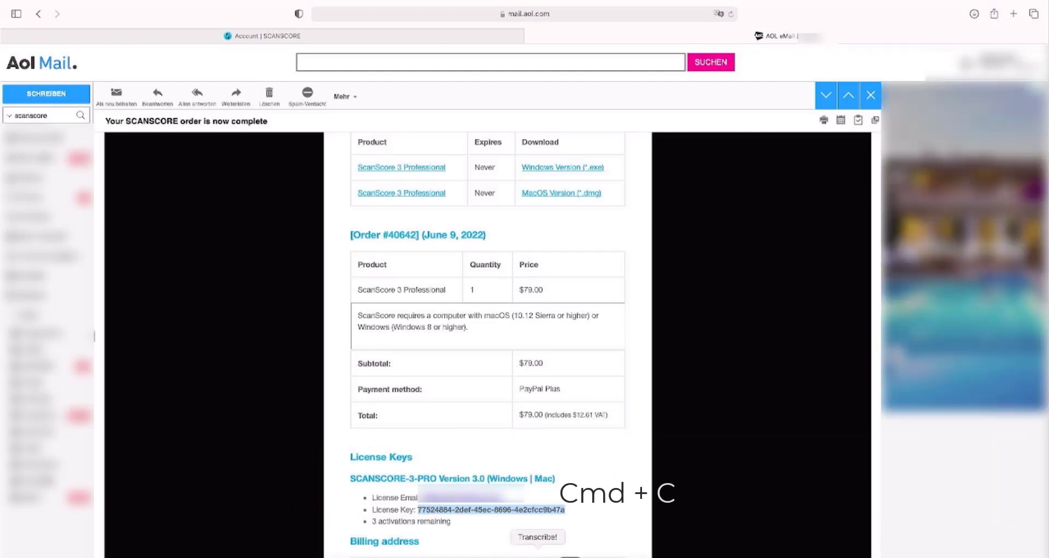
Step: Paste the license key into the activation dialog's key field, then return to the order e-mail
{"action": "left_click", "coordinate": [690, 554]}
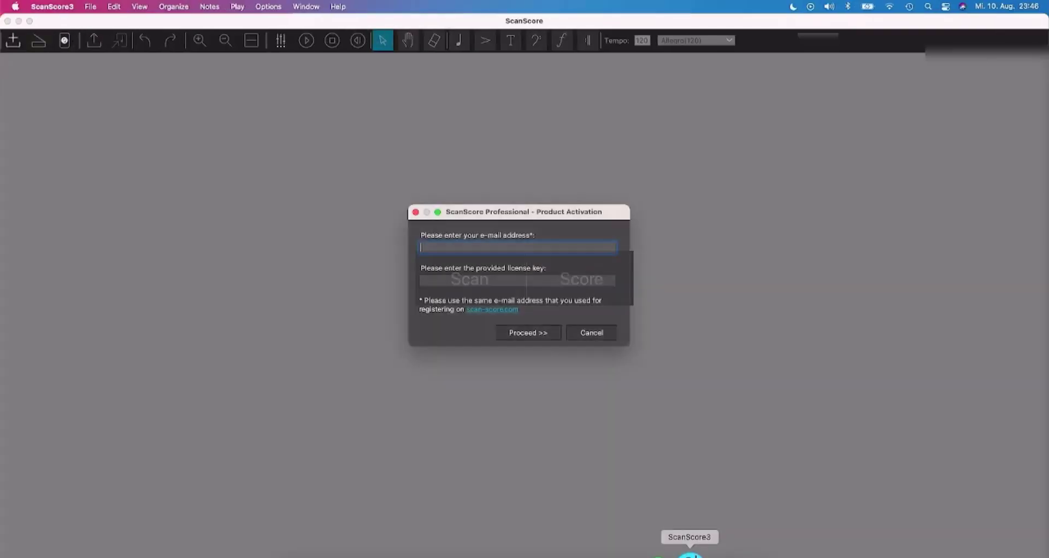
{"action": "left_click", "coordinate": [489, 281]}
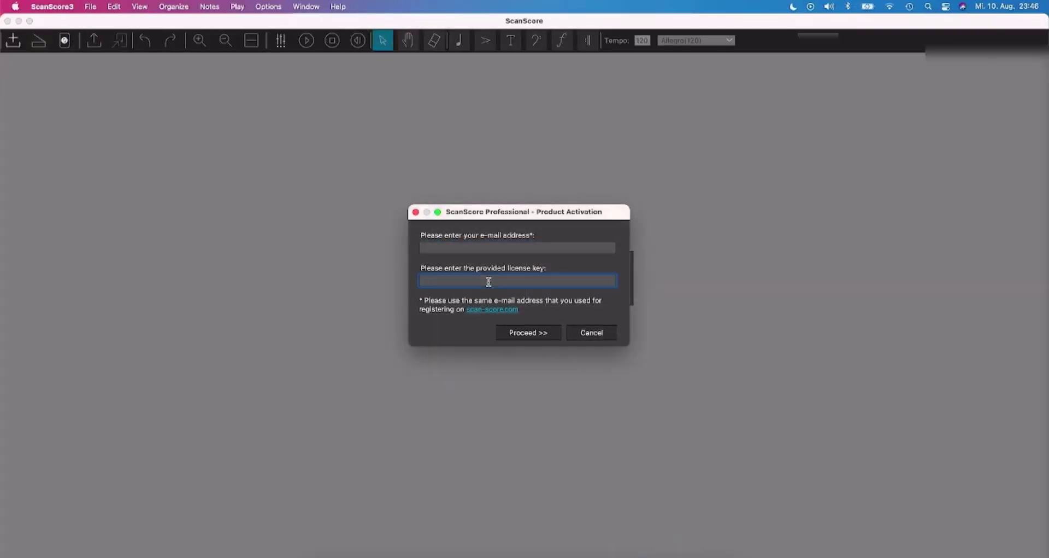
{"action": "key", "text": "cmd+v"}
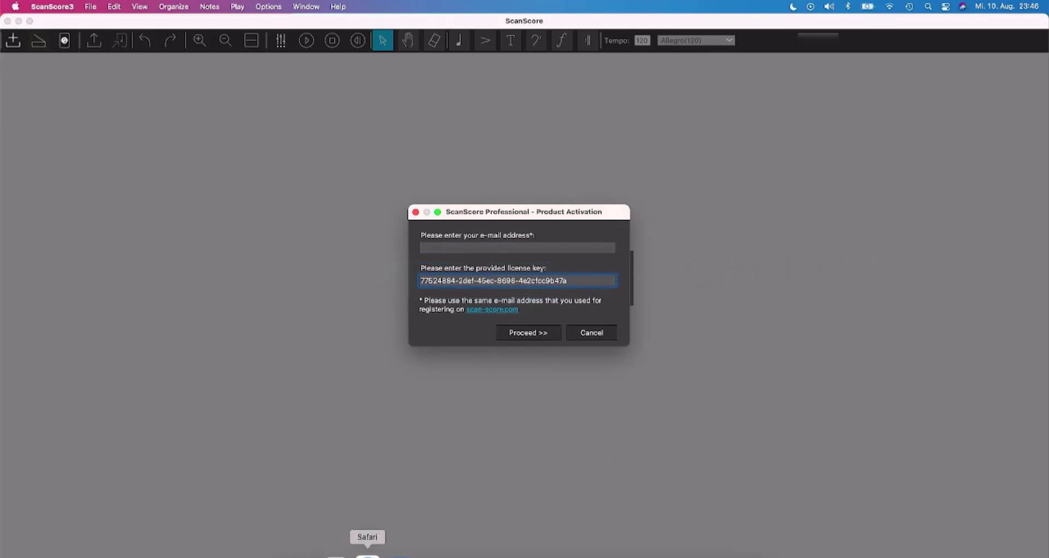
{"action": "left_click", "coordinate": [367, 555]}
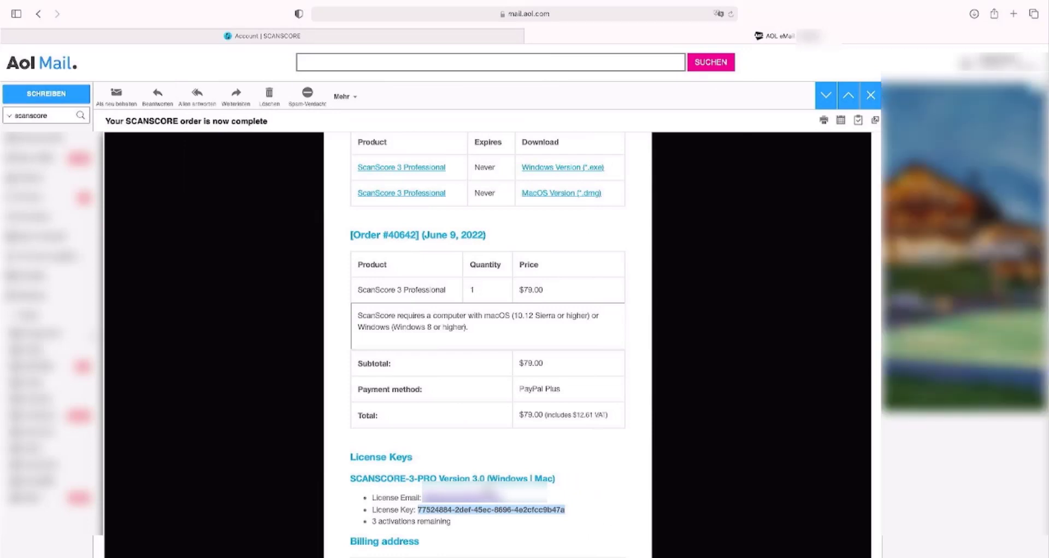
Step: Copy the license e-mail address and paste it into the activation dialog's e-mail field
{"action": "key", "text": "super+c"}
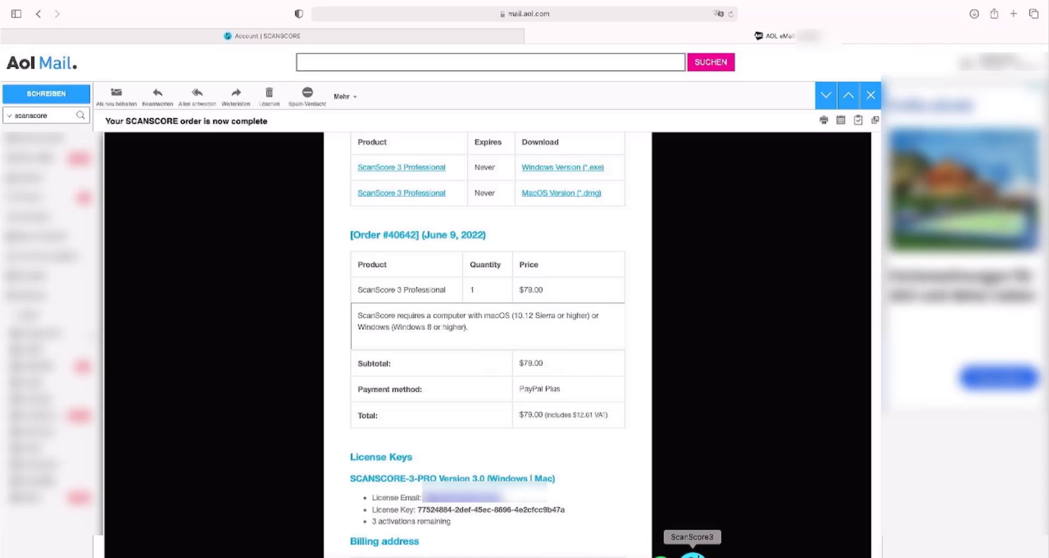
{"action": "left_click", "coordinate": [694, 553]}
{"action": "key", "text": "super+v"}
{"action": "left_click", "coordinate": [504, 249]}
{"action": "key", "text": "super+v"}
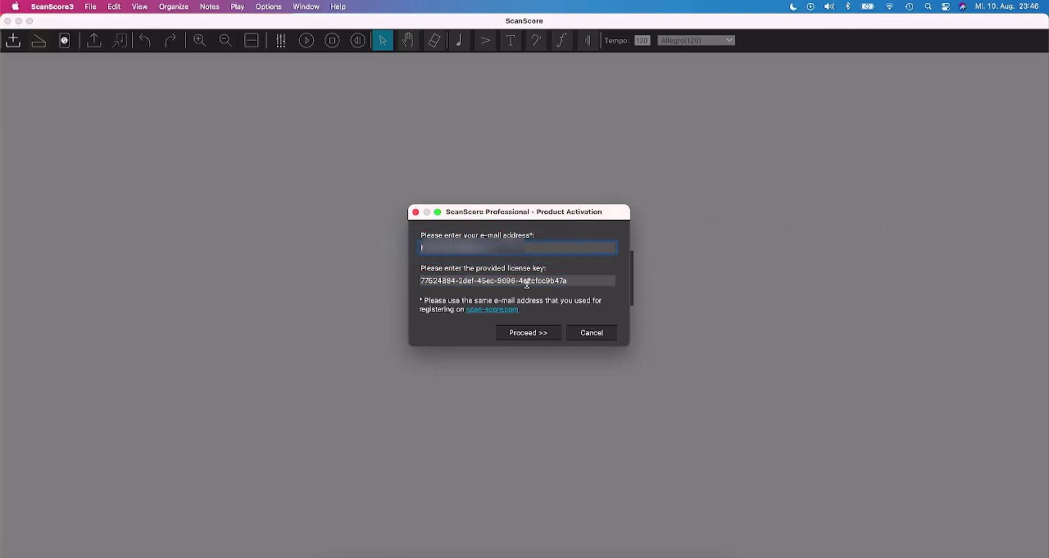
Step: Submit the activation with Proceed >> and dismiss the Activation successful message
{"action": "left_click", "coordinate": [528, 334]}
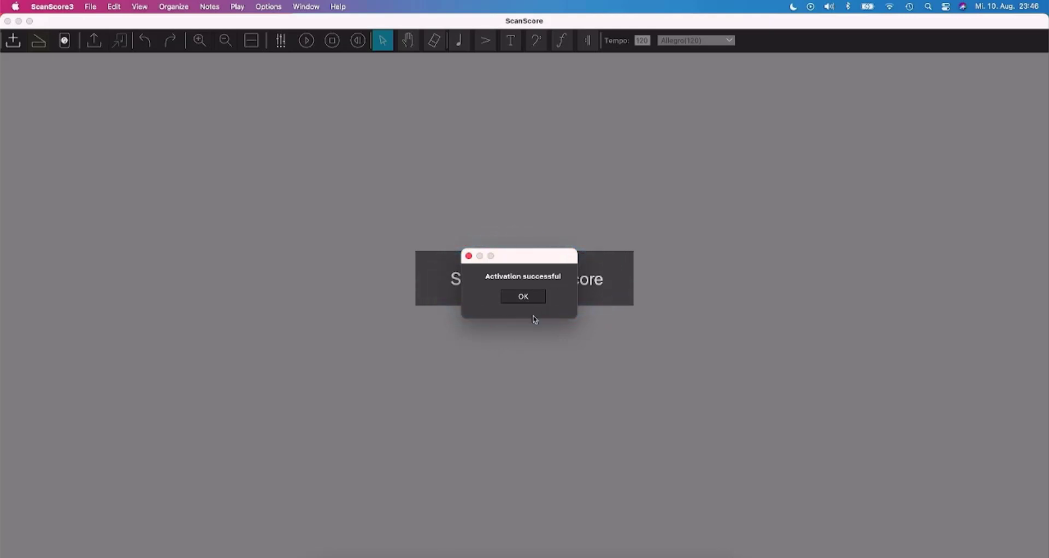
{"action": "left_click", "coordinate": [522, 297]}
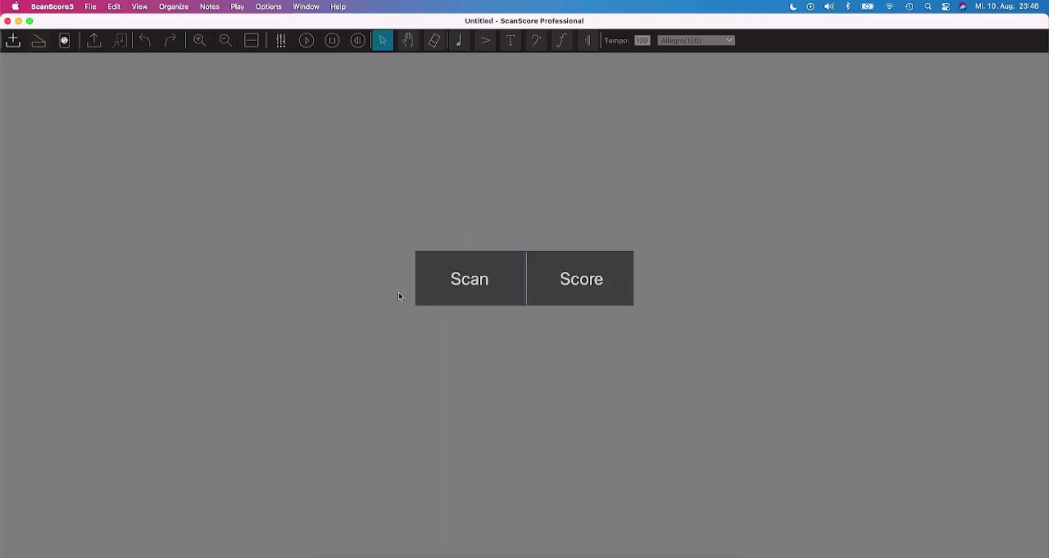
Step: Open About ScanScore3 to confirm version 3.0.1 with 303 license days remaining
{"action": "left_click", "coordinate": [66, 9]}
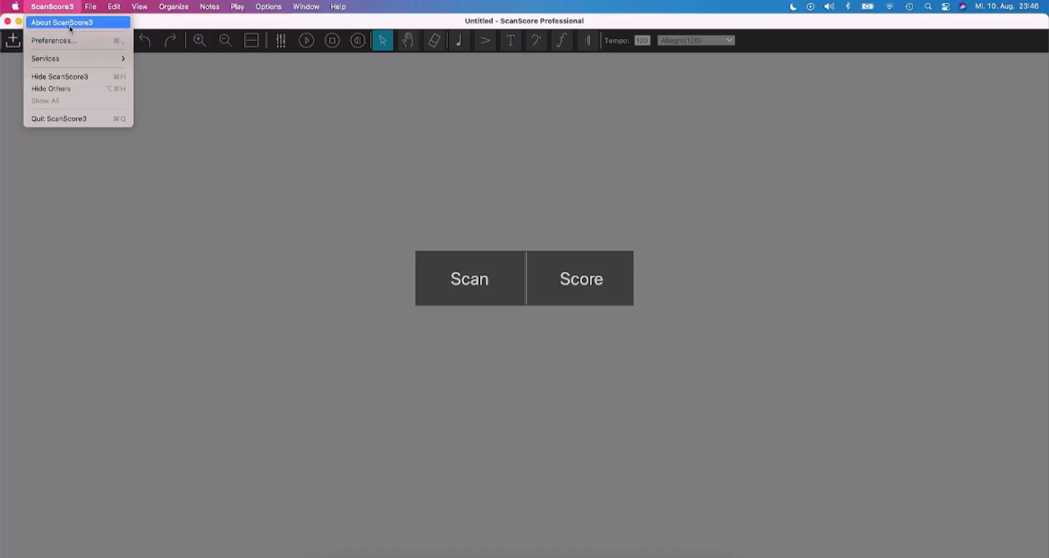
{"action": "left_click", "coordinate": [69, 25]}
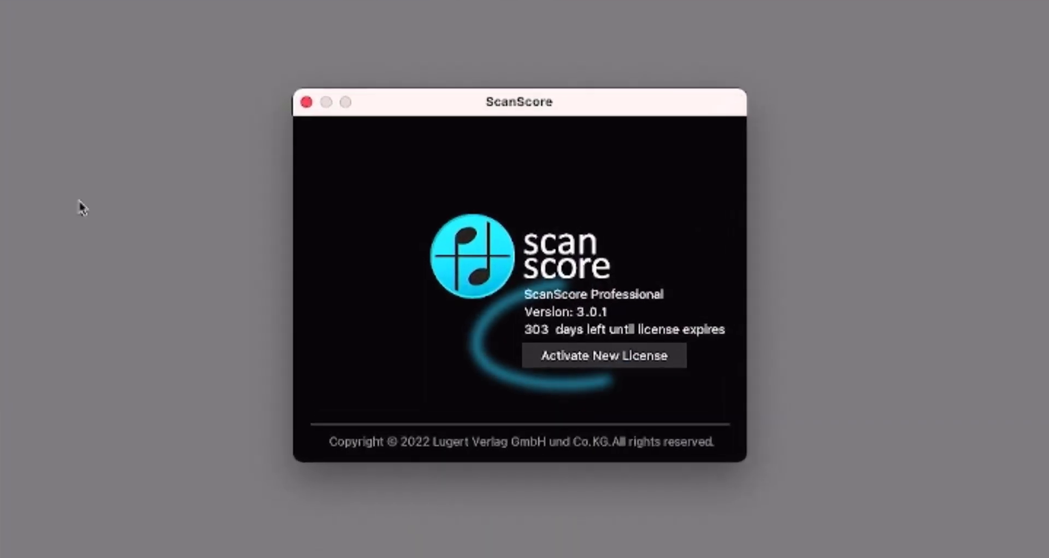